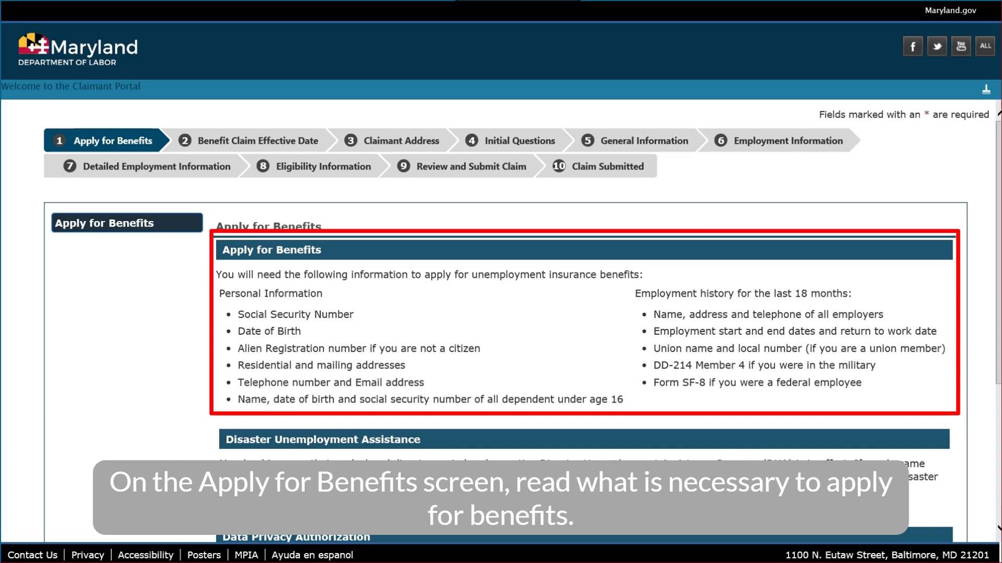
Agree to the Data Privacy Authorization and enter the Social Security Number in both SSN fields
scroll(908, 473, "down", 5)
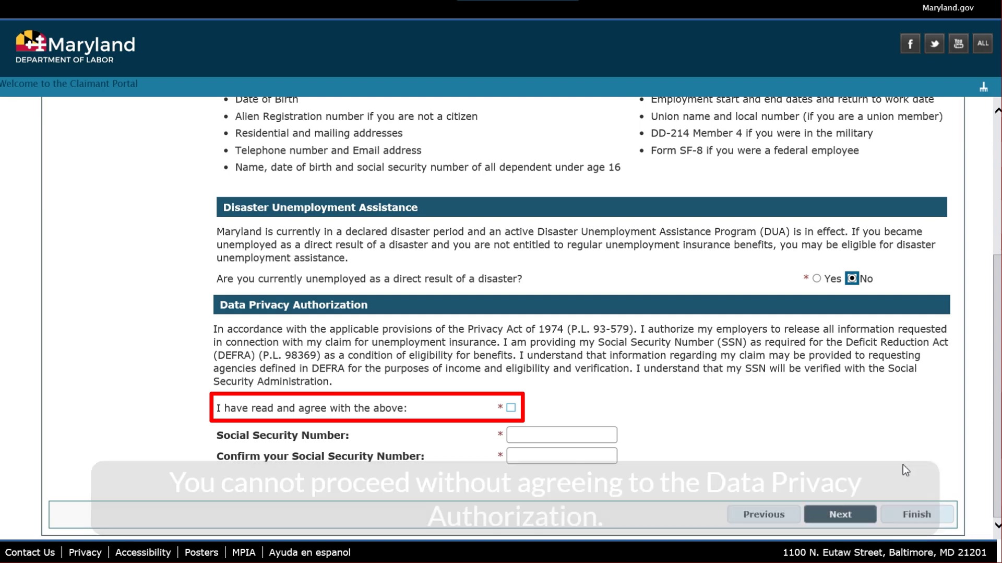
left_click(511, 408)
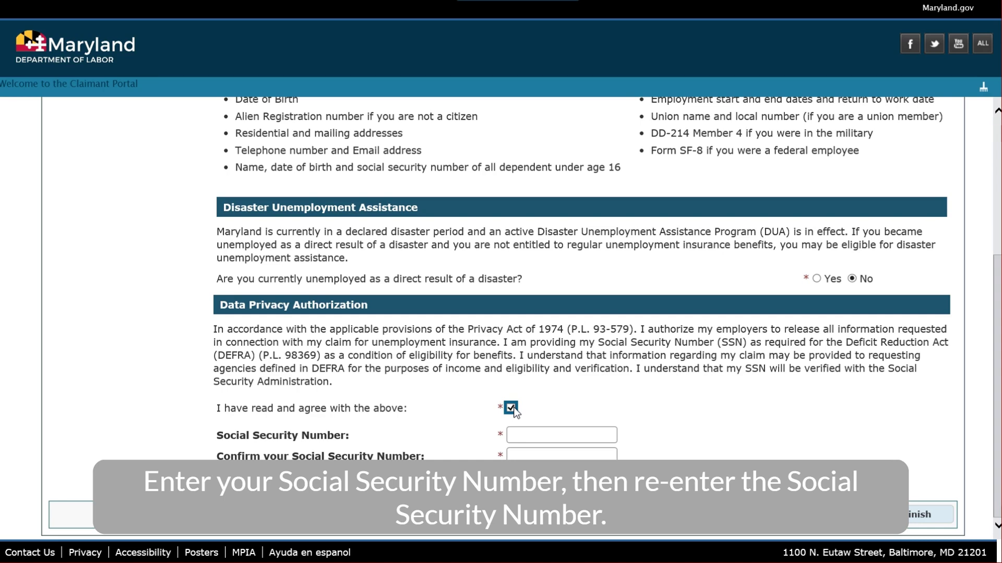
left_click(531, 441)
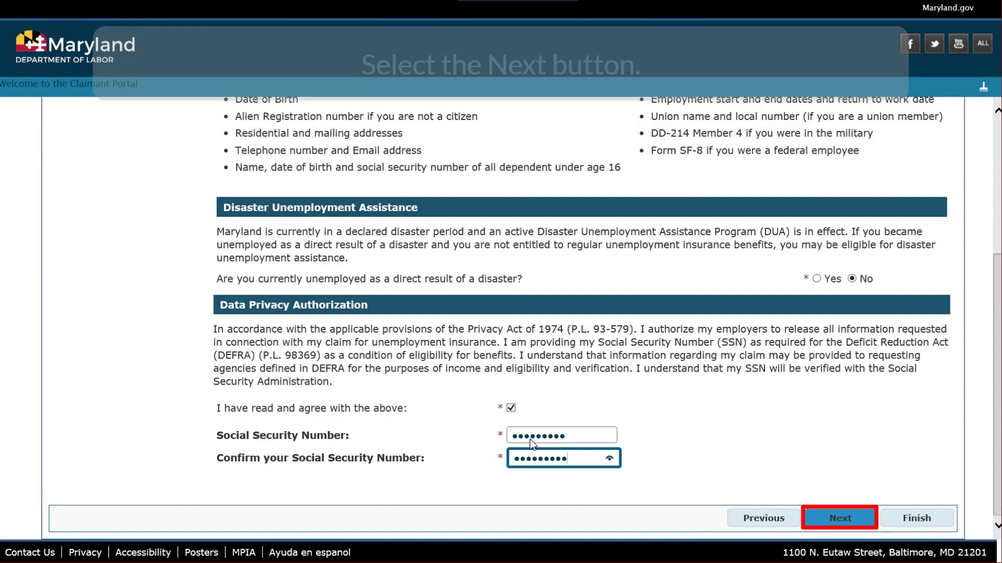
Enter the claimant's birth date and identity details, pick an available username, and set password and security questions
left_click(818, 517)
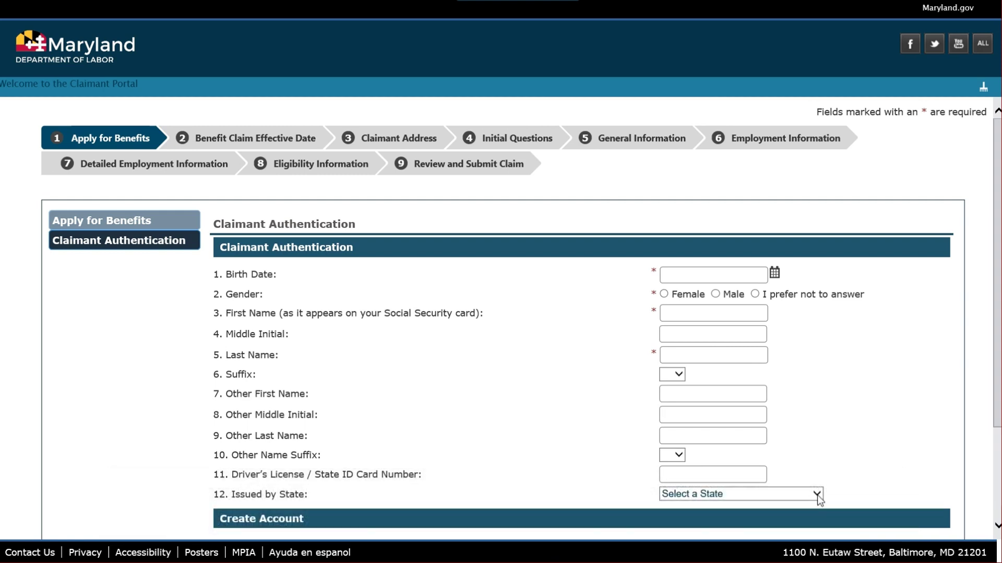
left_click(735, 278)
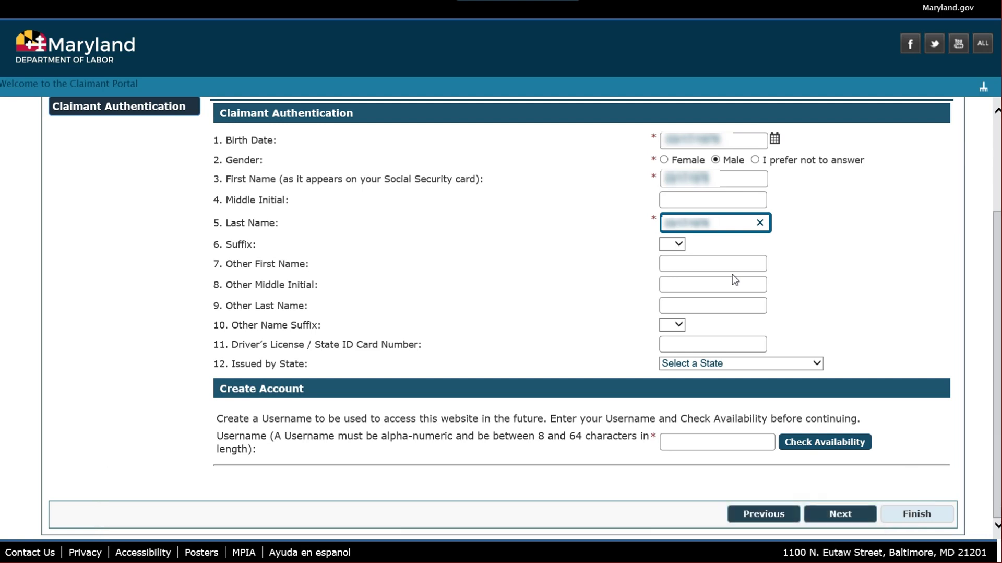
left_click(707, 442)
left_click(807, 442)
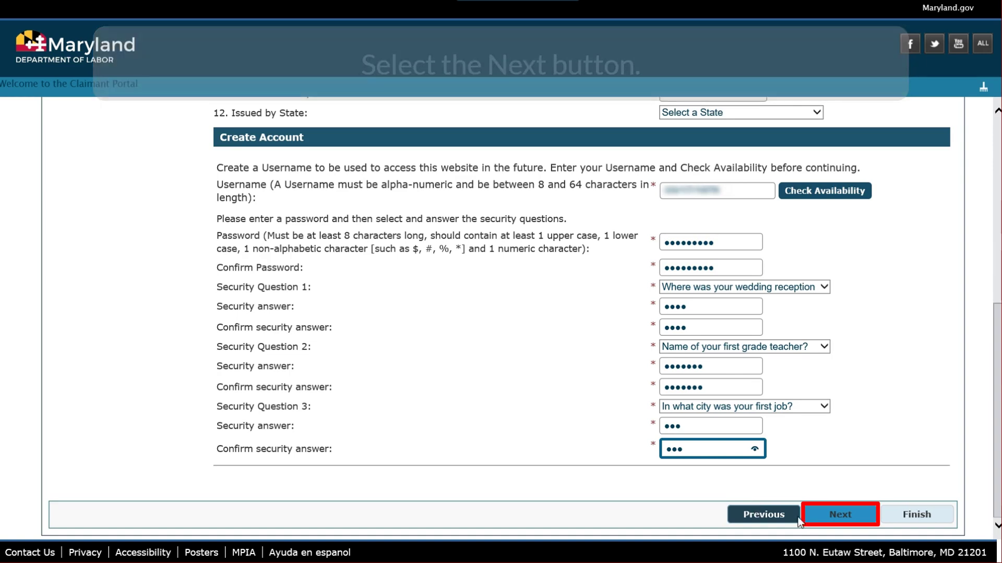
left_click(817, 520)
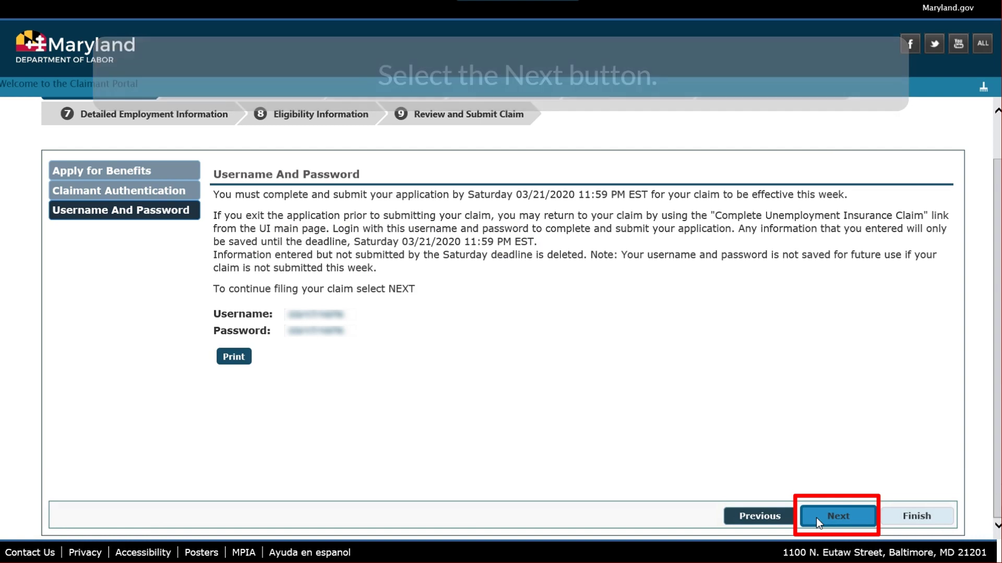
Make the claim effective Sunday, March 15, 2020
left_click(818, 522)
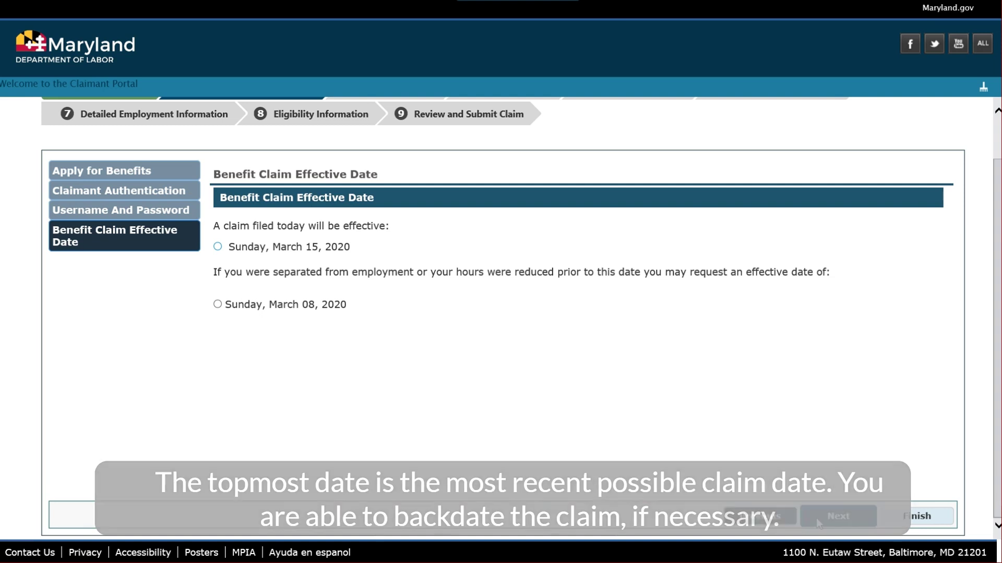
left_click(218, 247)
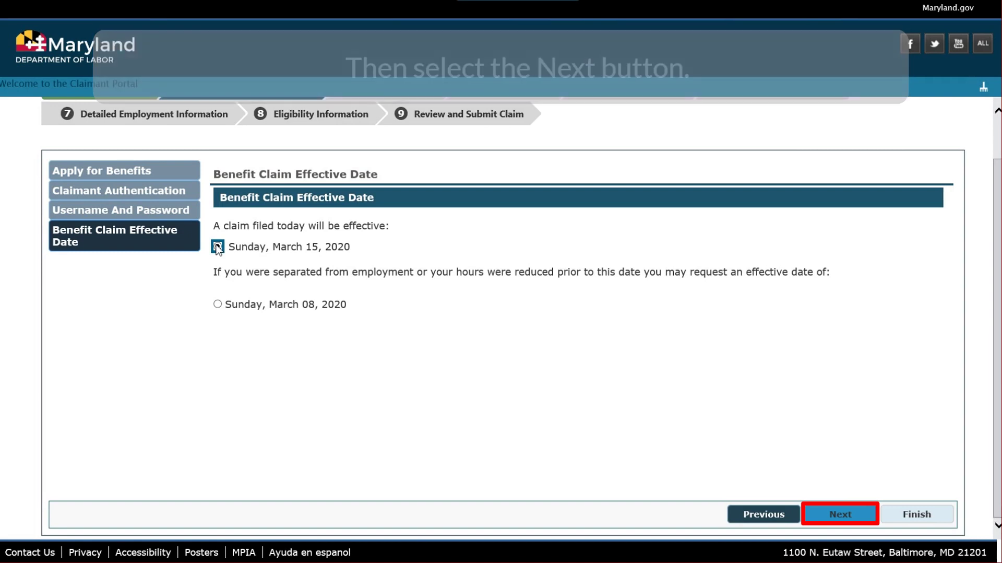
left_click(835, 516)
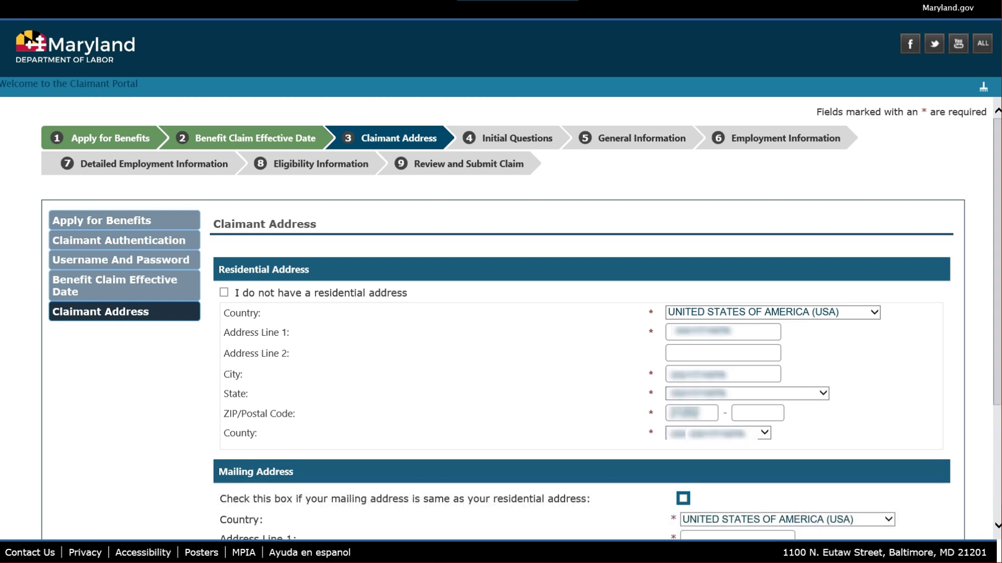
Use the residential address as the mailing address and save the claimant address
key("space")
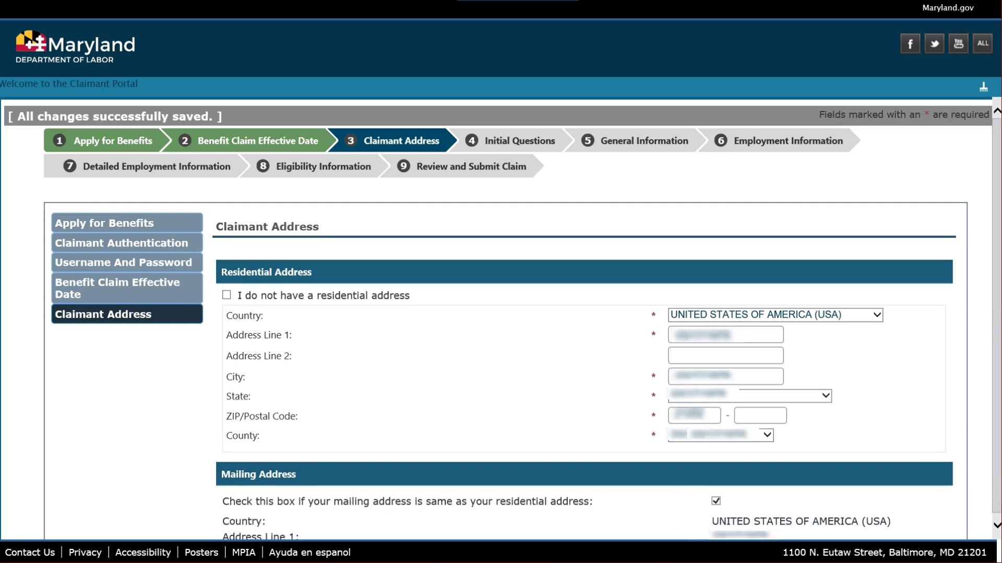
scroll(501, 313, "down", 3)
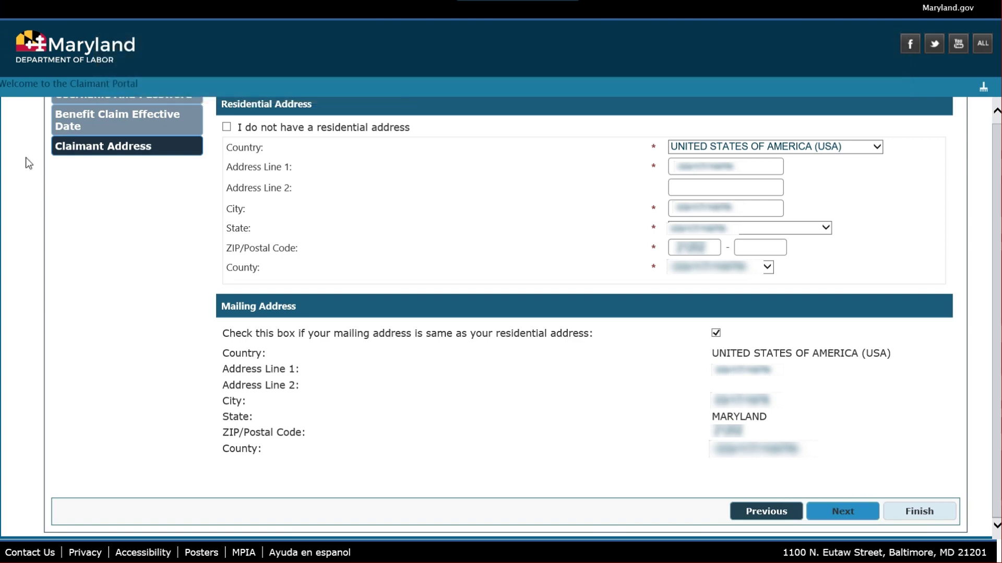
left_click(852, 515)
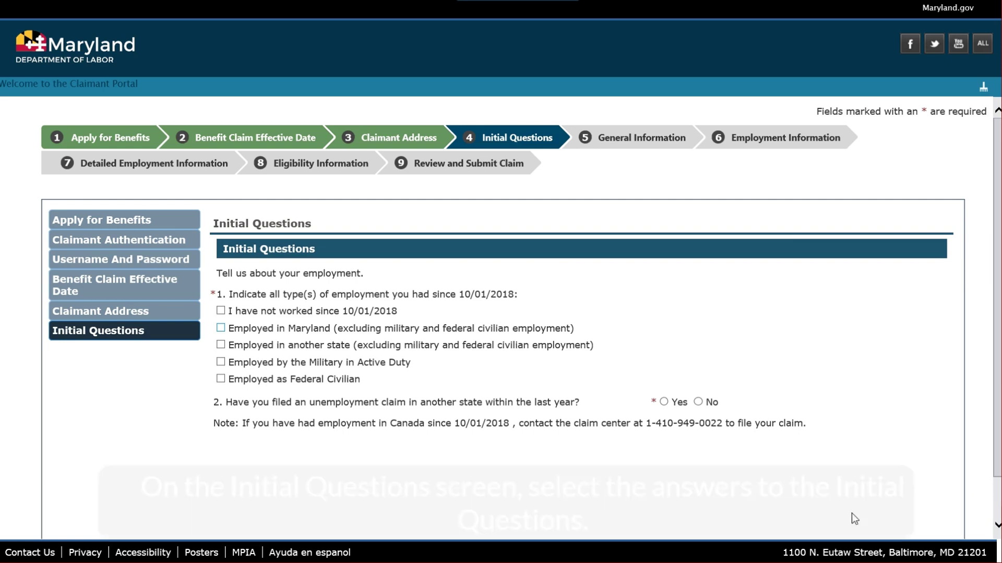
Report Maryland employment since 10/01/2018, enter e-mail and phone with e-mail notifications, and answer the Race question
left_click(220, 327)
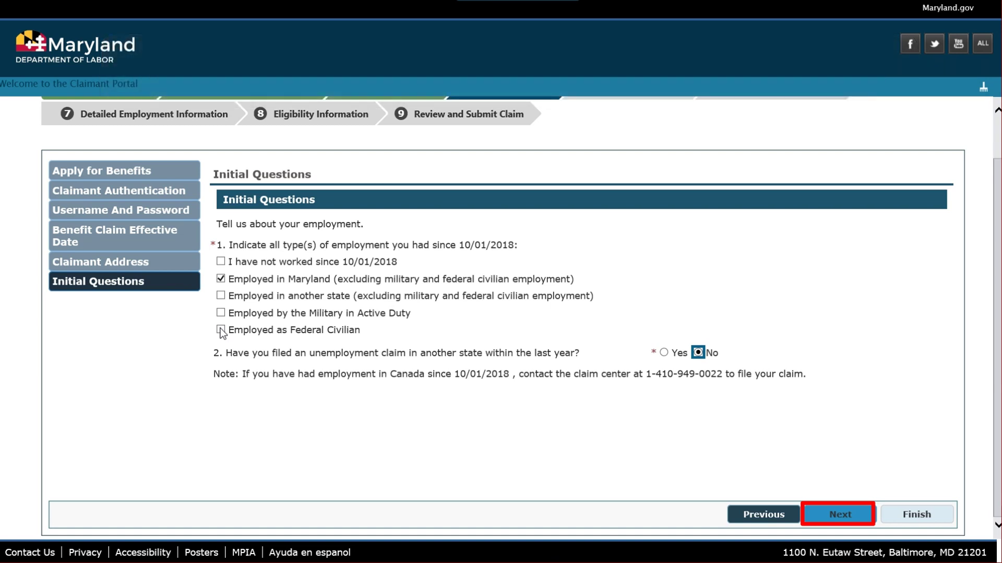
left_click(817, 515)
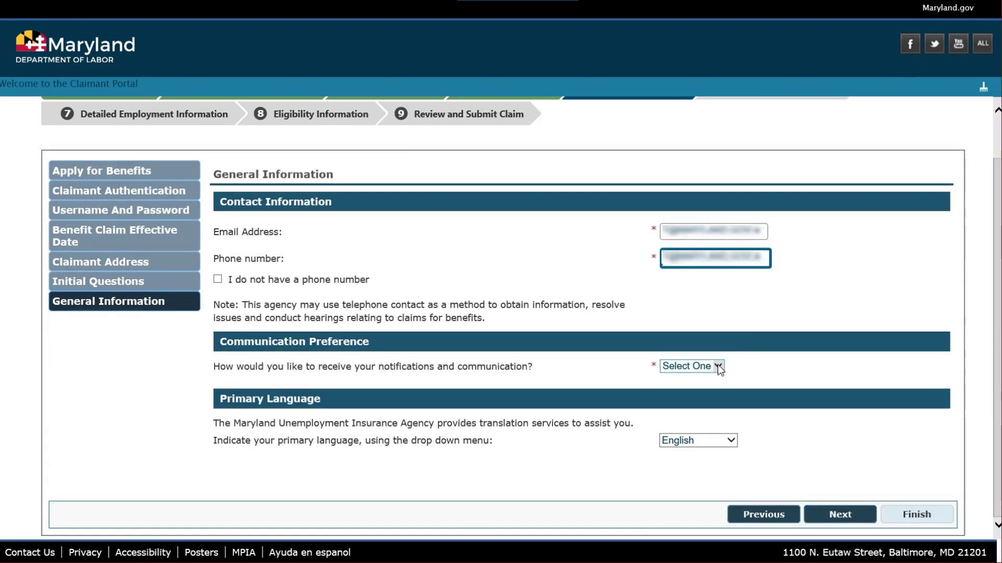
left_click(718, 363)
left_click(689, 385)
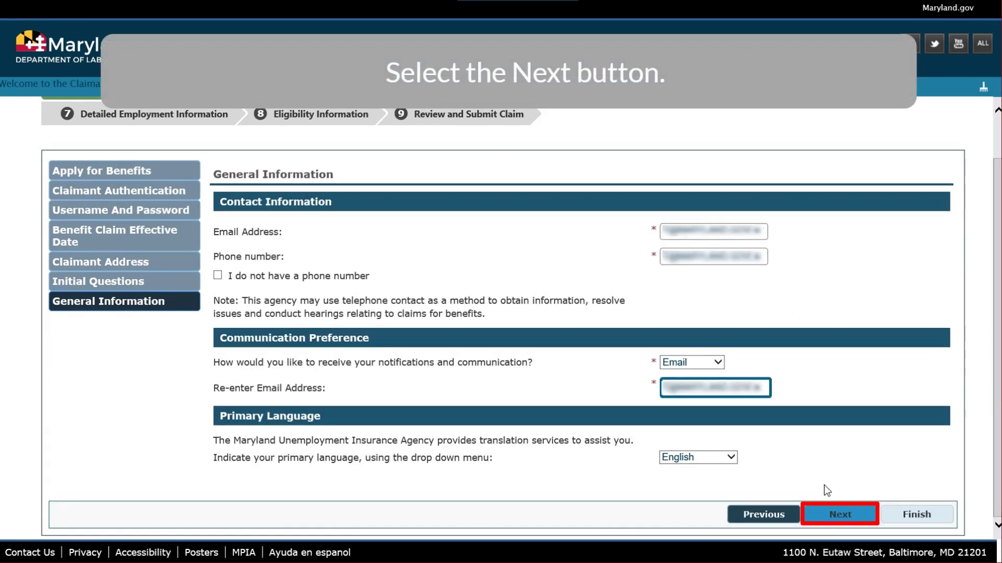
left_click(830, 516)
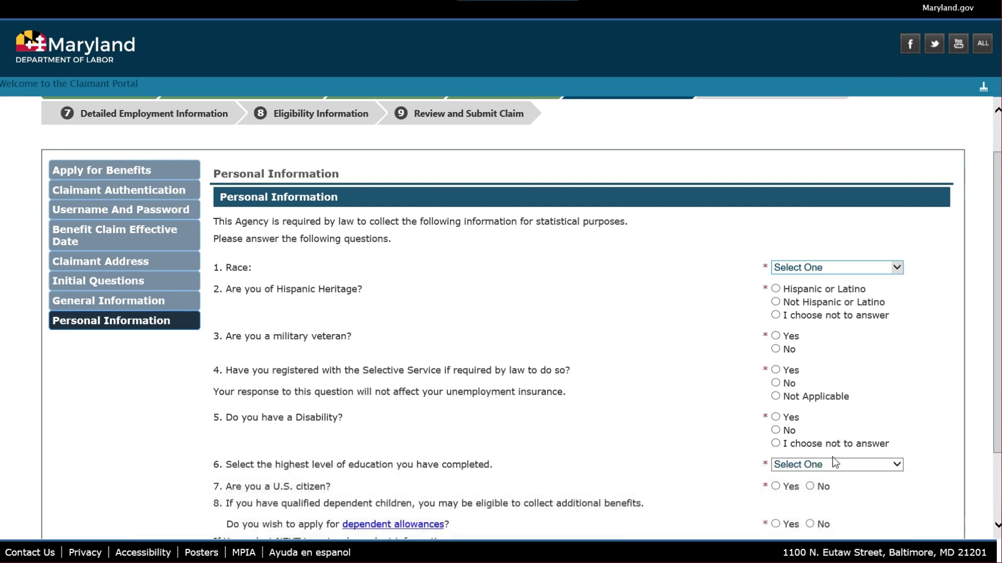
left_click(898, 268)
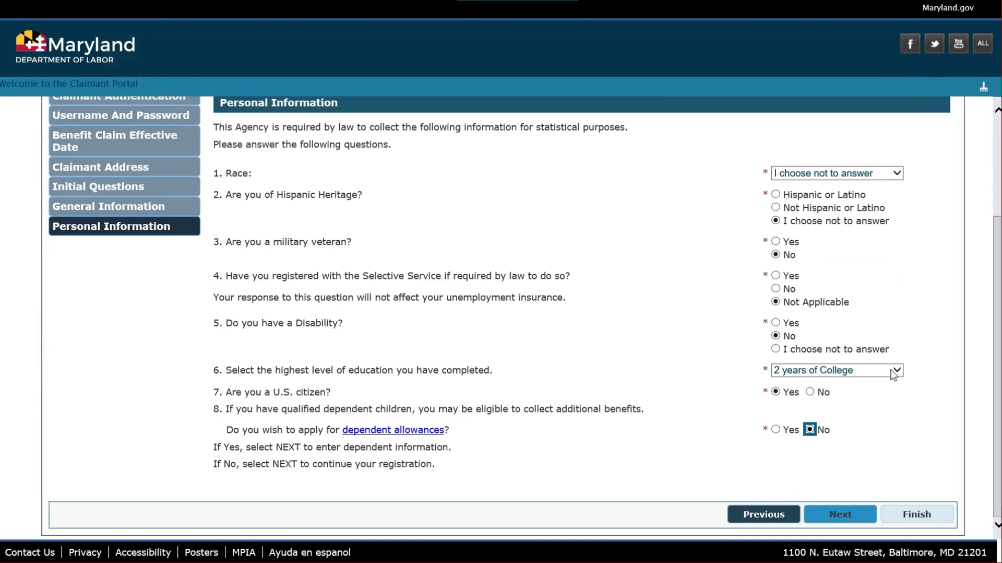
left_click(840, 515)
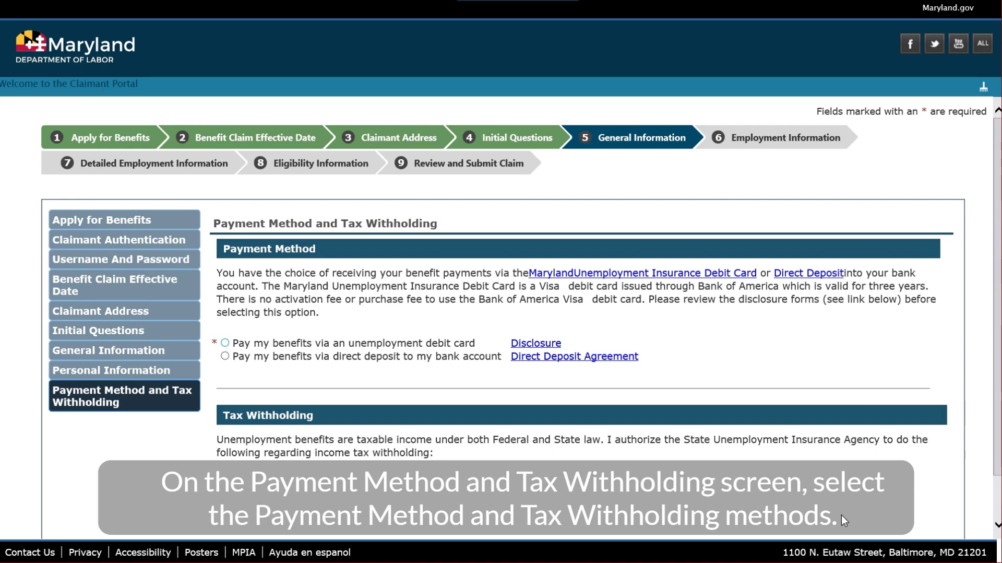
Choose unemployment debit card payment, accept its disclosure, and withhold Federal 10% and Maryland 7% tax
left_click(225, 343)
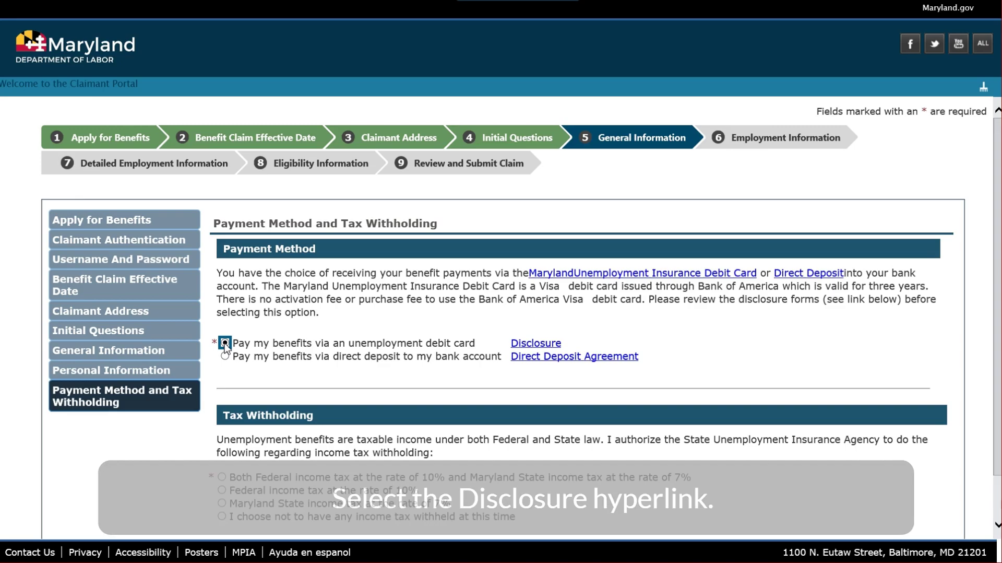
left_click(533, 343)
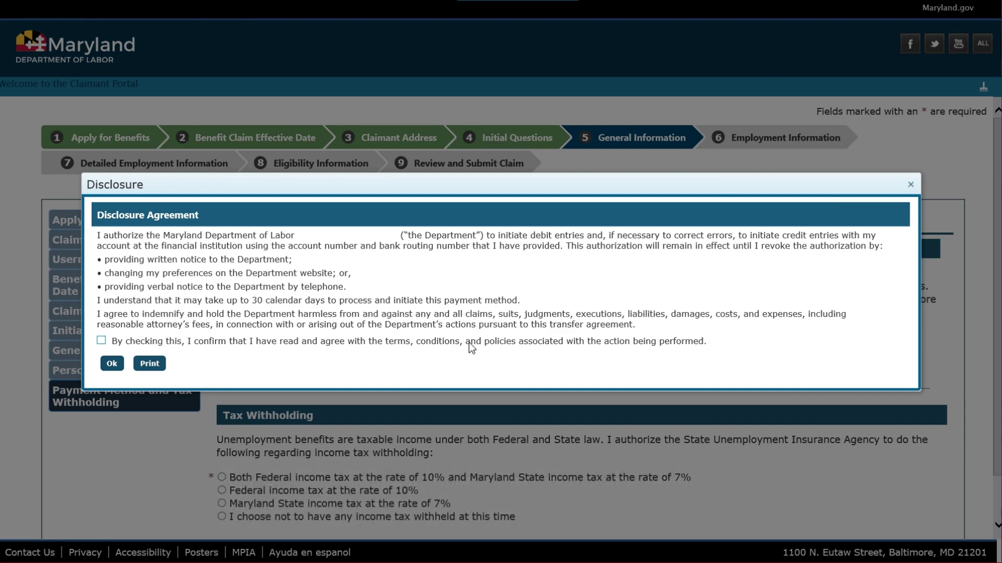
left_click(101, 340)
left_click(109, 360)
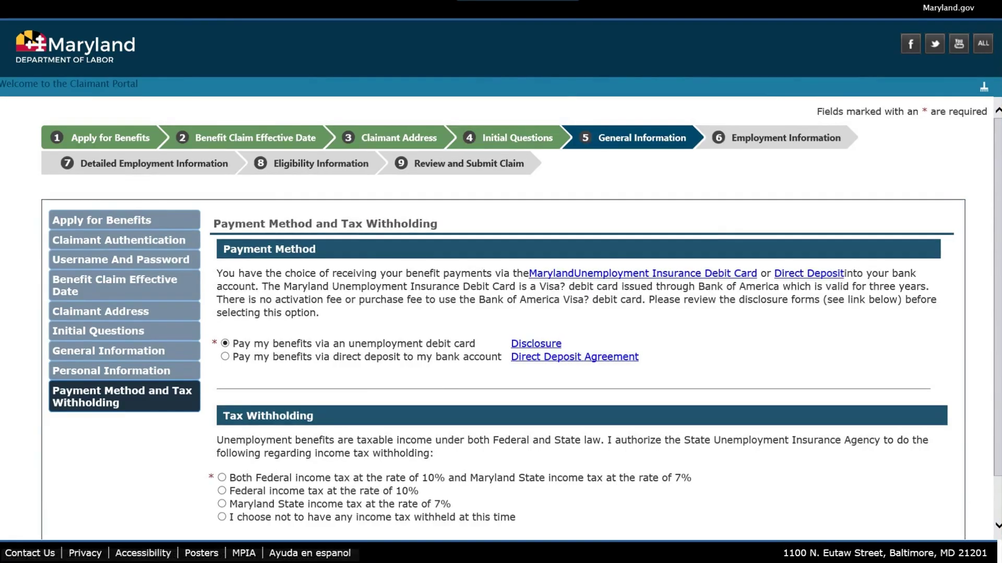
scroll(230, 402, "down", 1)
left_click(222, 426)
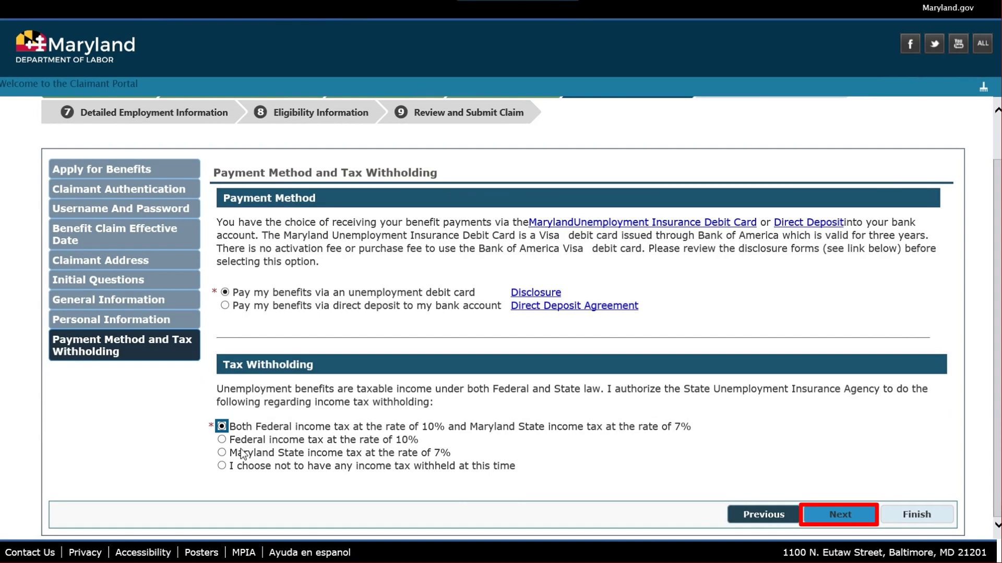
left_click(832, 516)
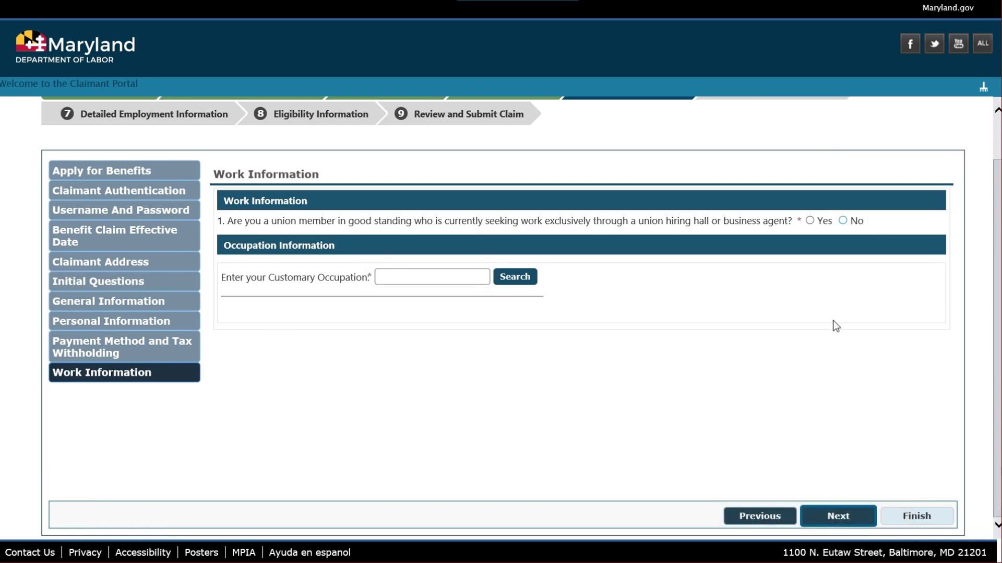
Answer No to union membership and match customary occupation DRIVER to Driver/Sales Workers
left_click(843, 220)
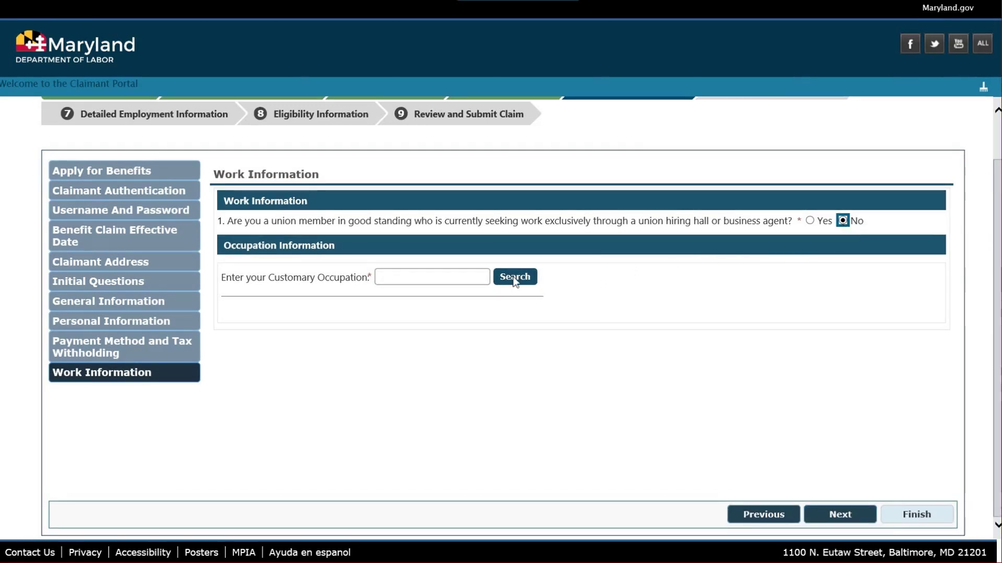
left_click(473, 282)
type("DRIVER")
left_click(509, 282)
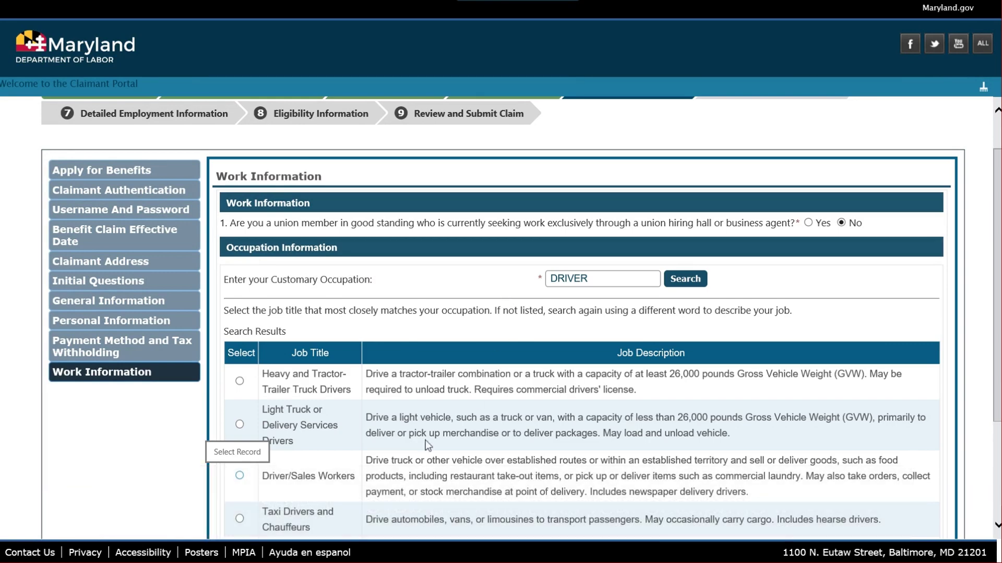
left_click(239, 475)
scroll(240, 478, "down", 3)
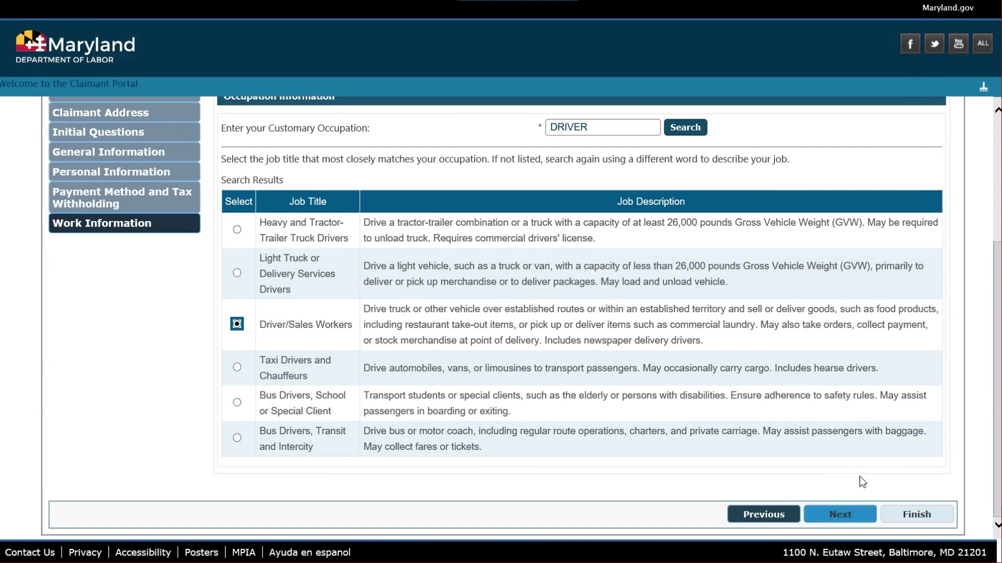
left_click(854, 513)
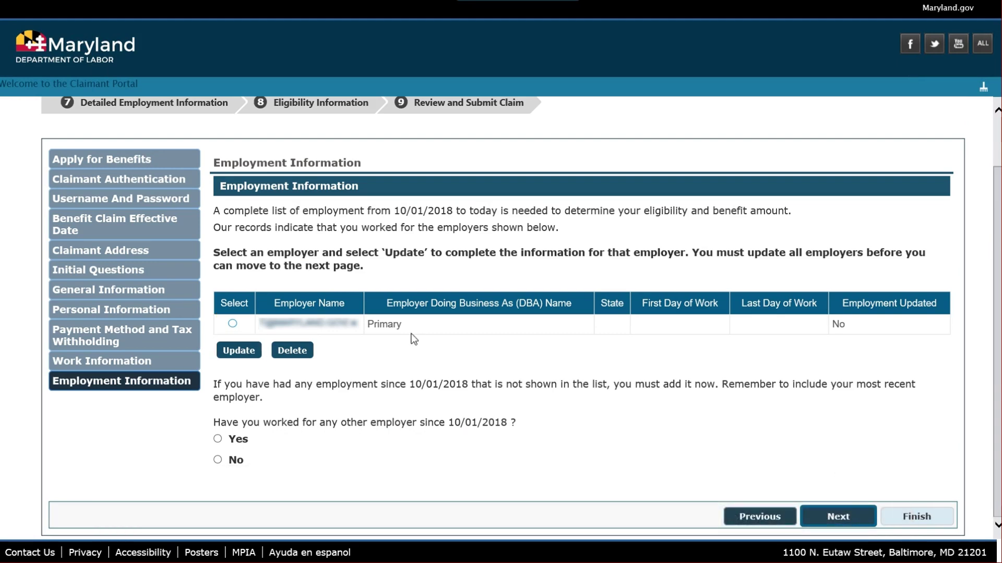
Update the listed employer, confirming work there and using the business address as the work address
left_click(233, 323)
left_click(239, 351)
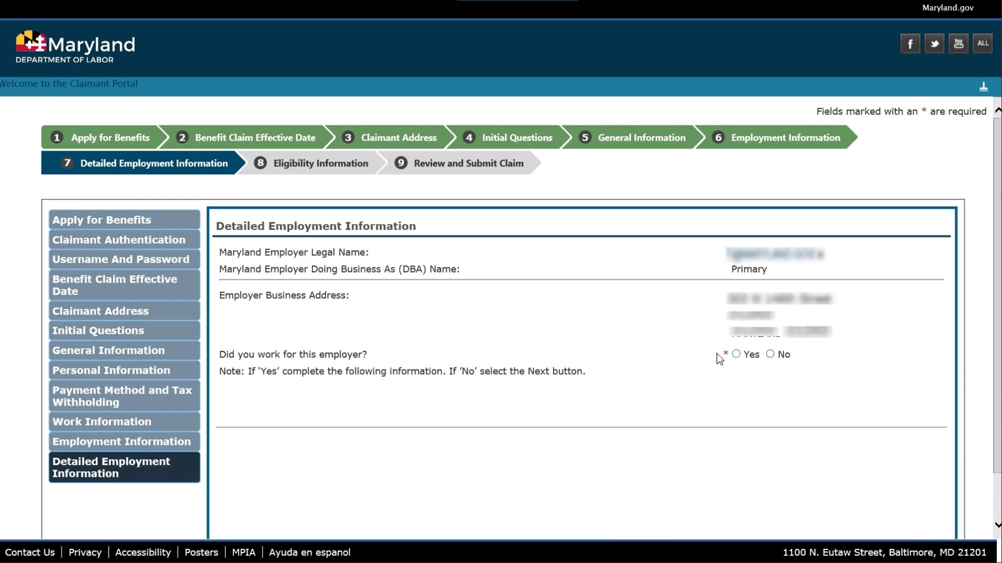
left_click(736, 354)
left_click(737, 245)
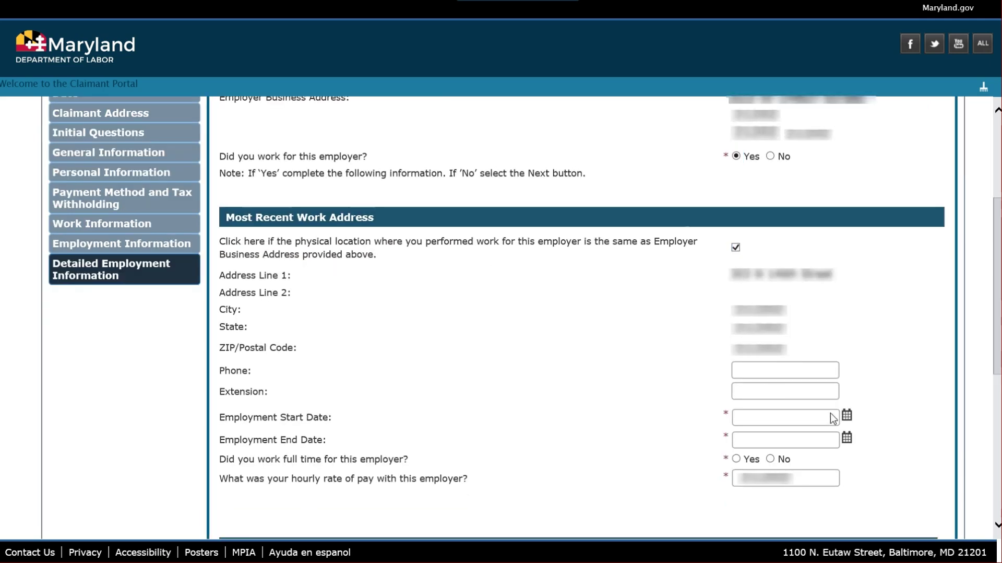
Give Lack of Work/Layoff over 10 weeks as separation reason and report no other employers
scroll(835, 415, "down", 7)
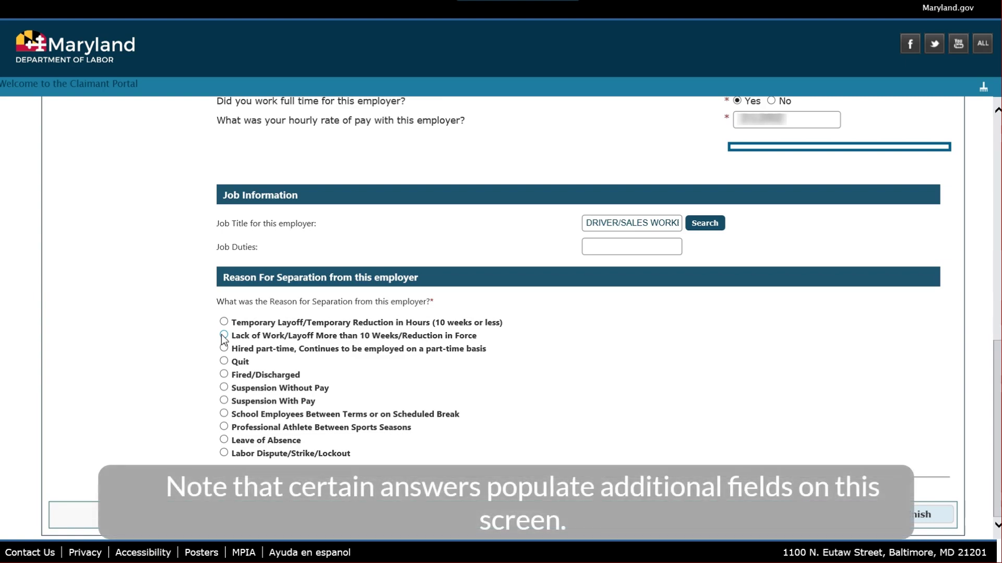
left_click(224, 335)
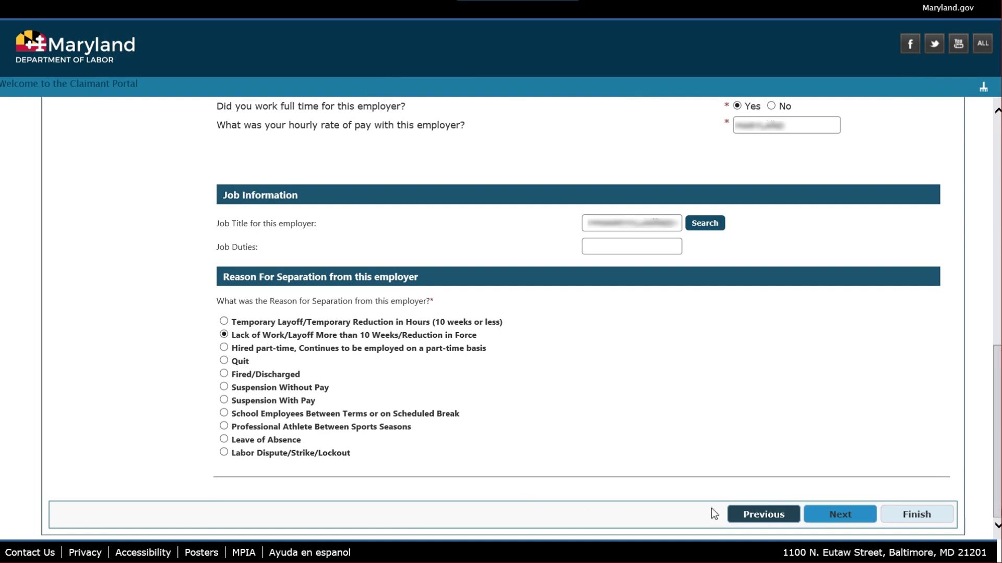
left_click(826, 514)
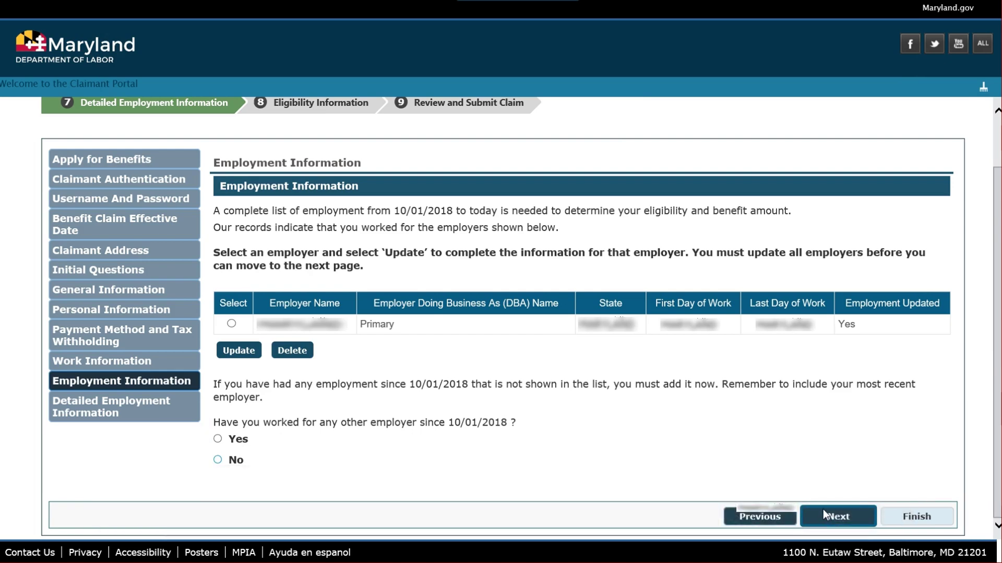
left_click(217, 459)
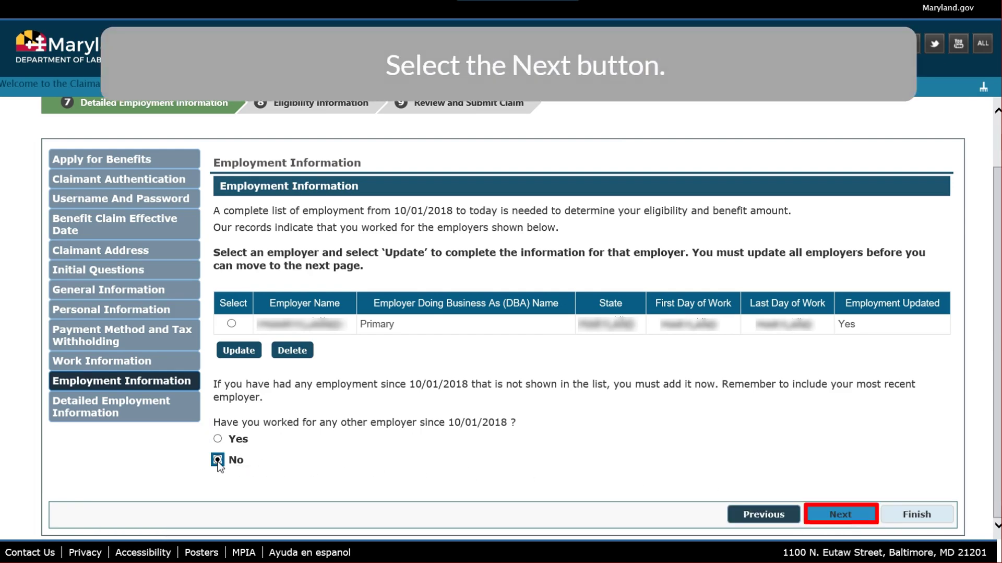
left_click(834, 519)
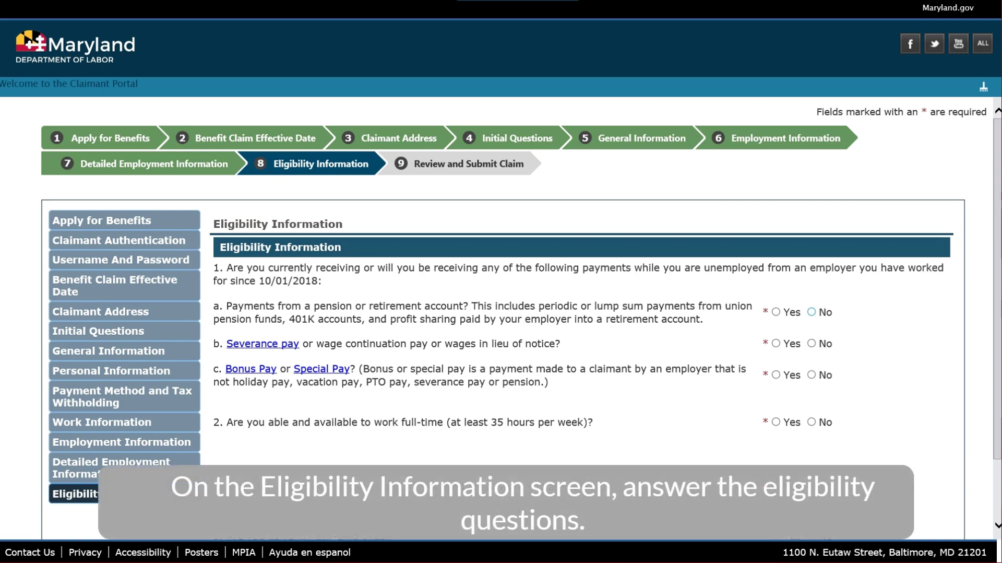
Answer the eligibility questions, including No to pension payments and severance pay
left_click(812, 312)
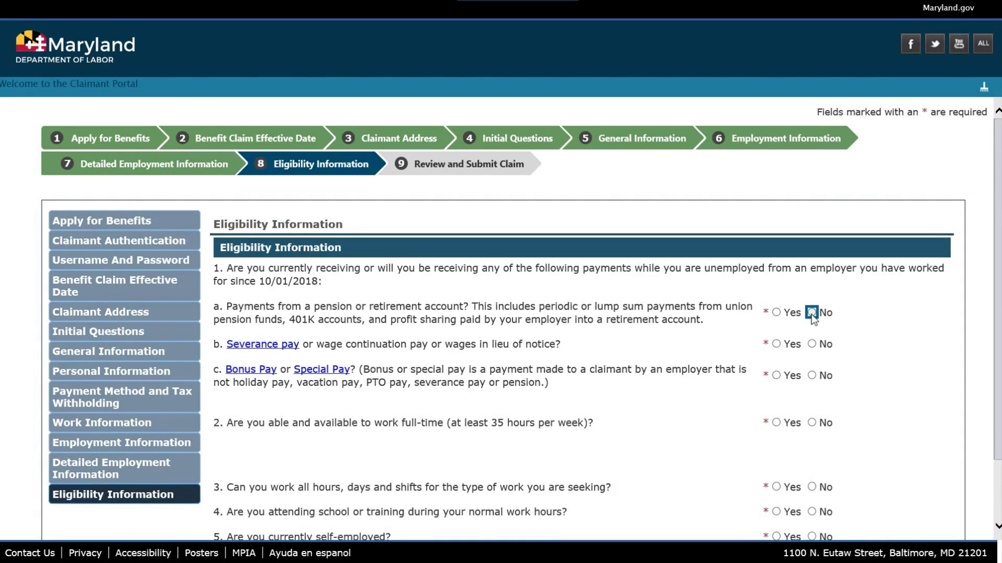
left_click(811, 342)
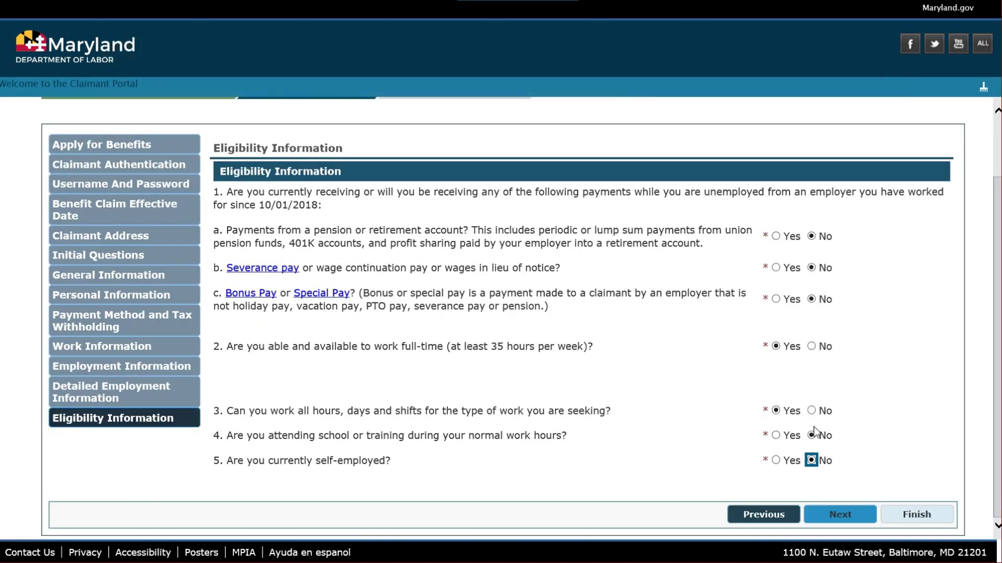
left_click(824, 516)
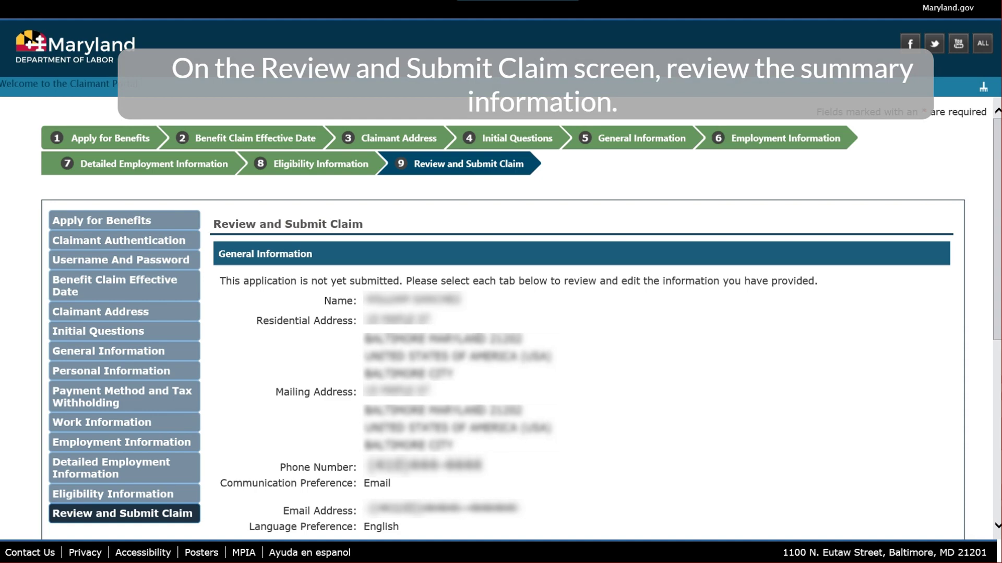
Sign the declaration at the bottom of the review page with the claimant's first and last name
scroll(501, 313, "down", 5)
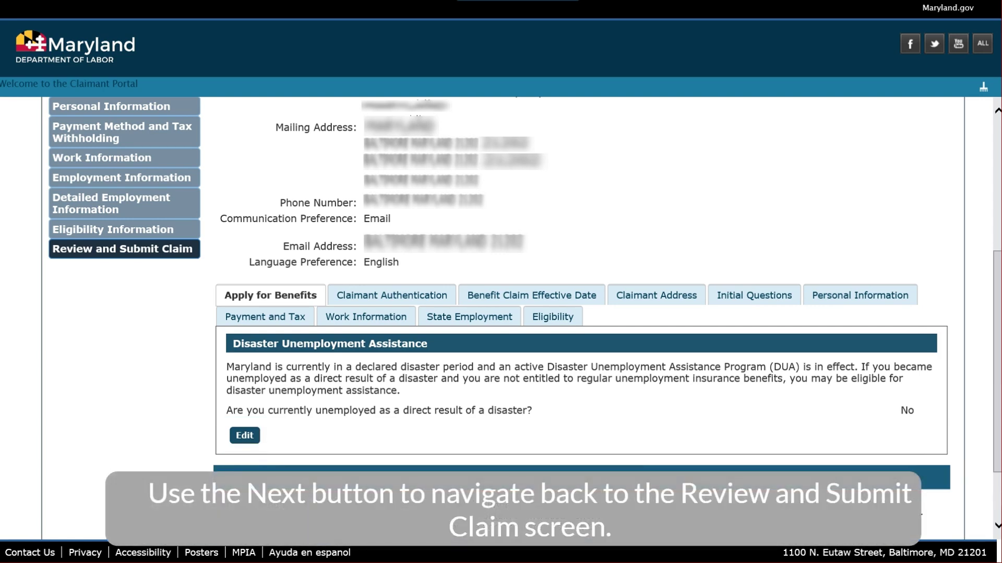
scroll(3, 6, "down", 2)
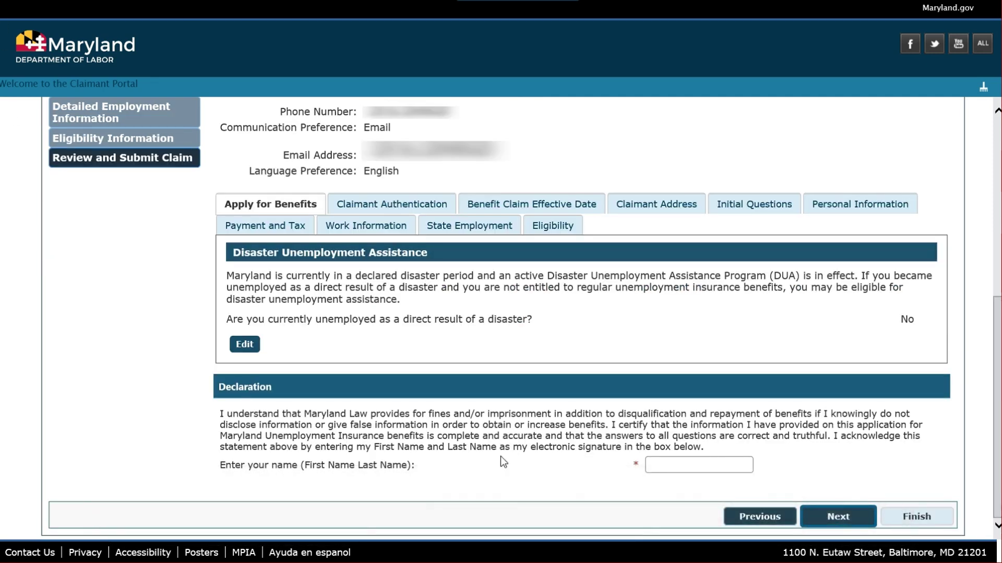
left_click(665, 467)
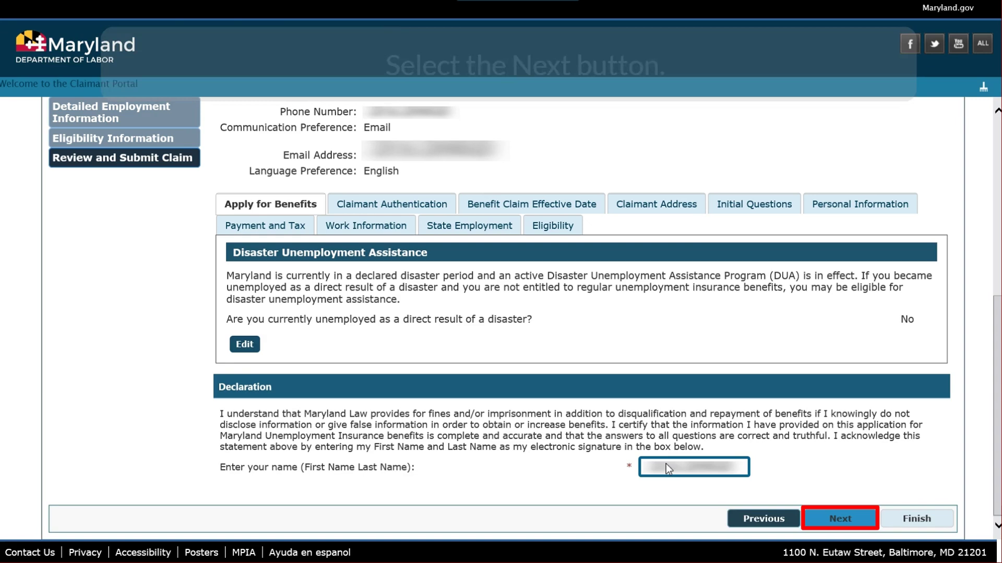
left_click(817, 522)
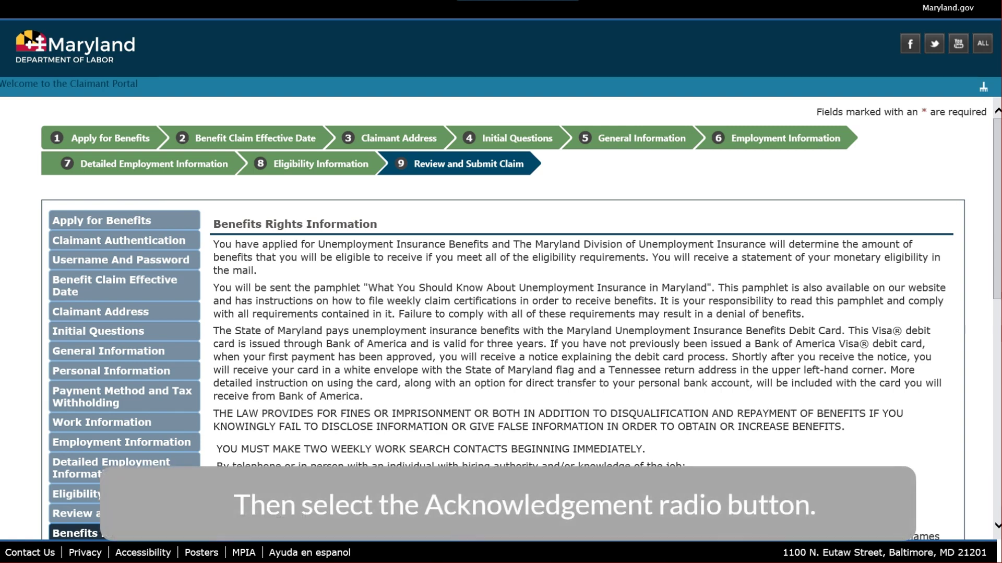
Acknowledge the benefit rights information, submit the claim, and finish on the Claim Submitted screen
scroll(150, 297, "down", 10)
left_click(740, 432)
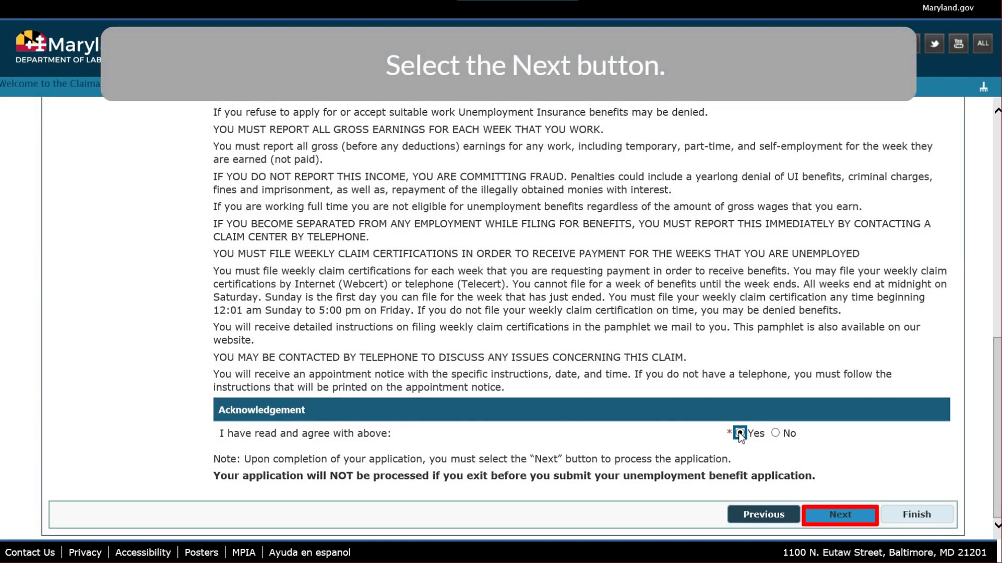
left_click(839, 516)
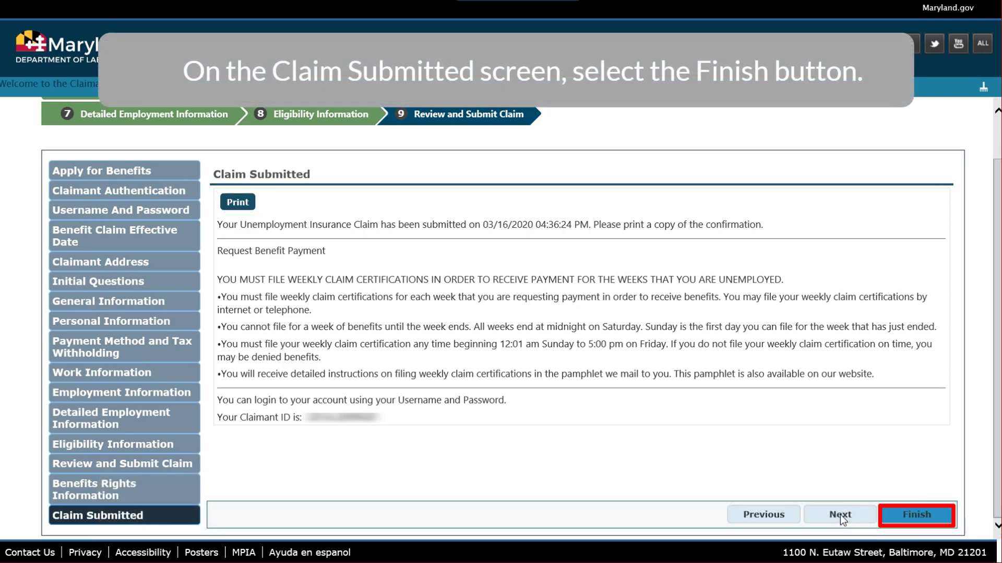
left_click(916, 515)
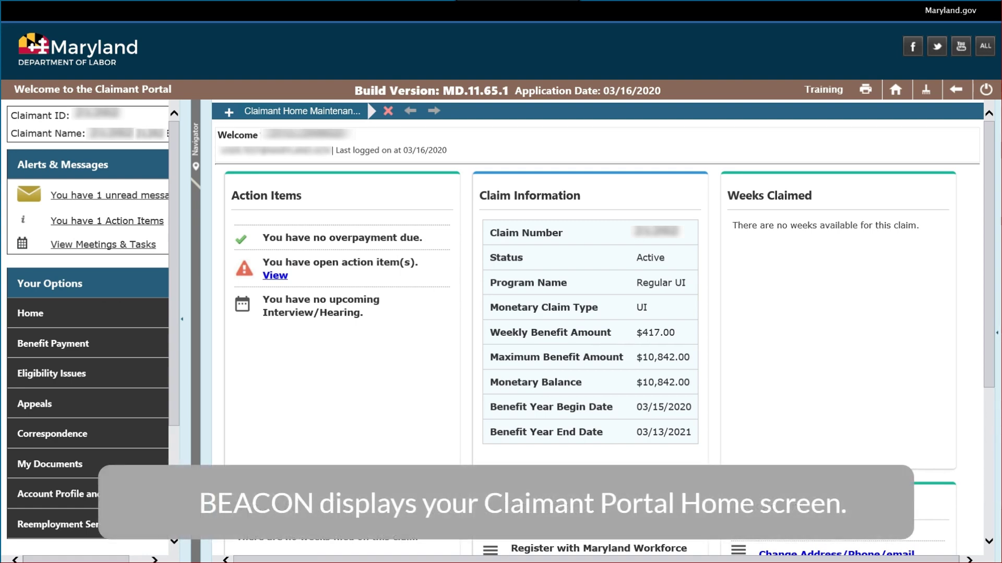